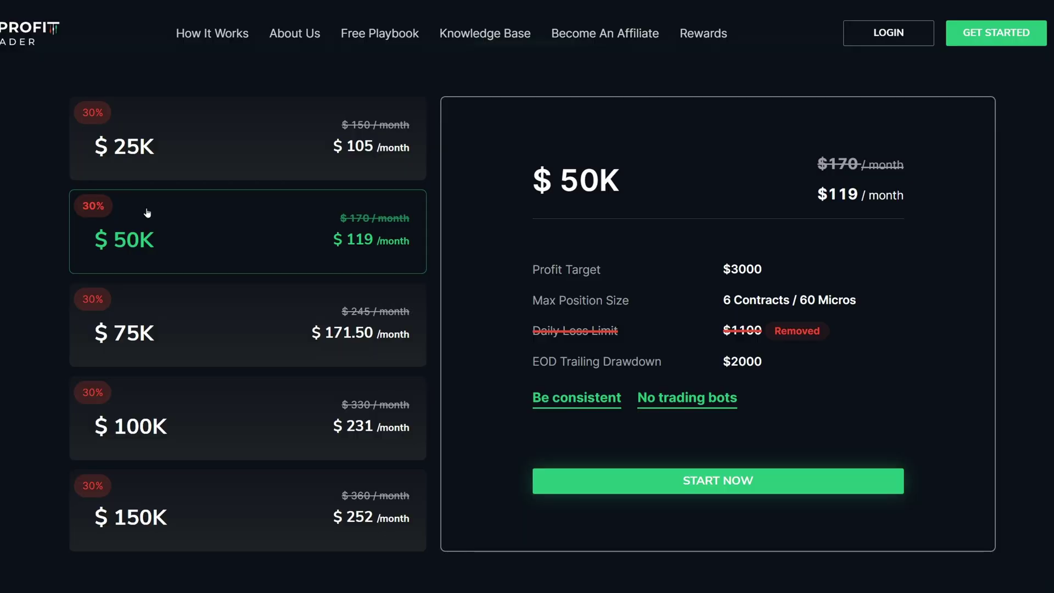
- Scroll down the Take Profit Trader page past the pricing cards to 'Your Platform, Your Choice'
scroll(275, 292, down, 8)
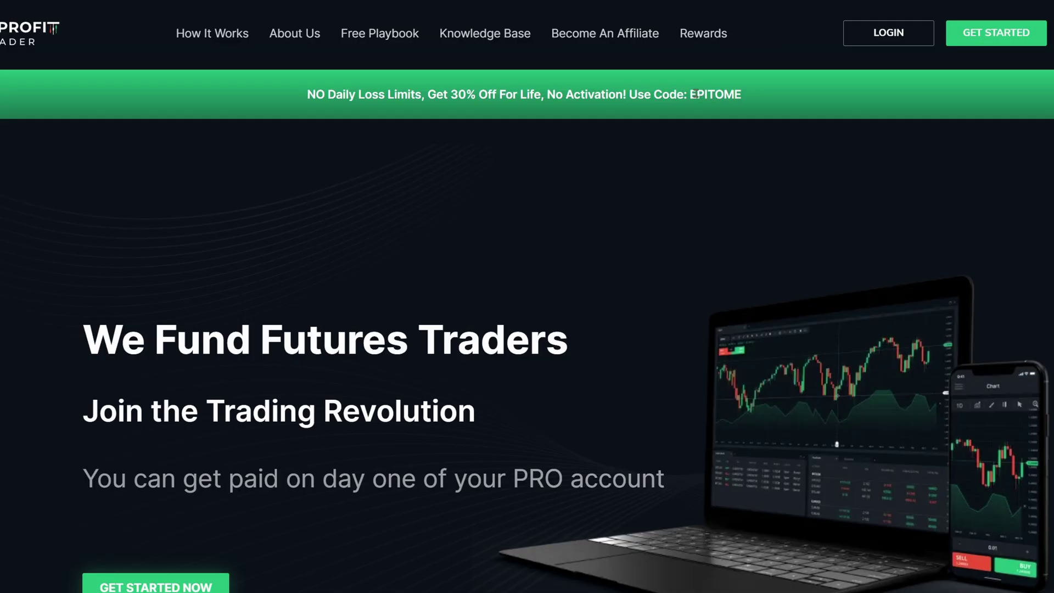
- Copy the EPITOME promo code from the green discount banner
click(707, 94)
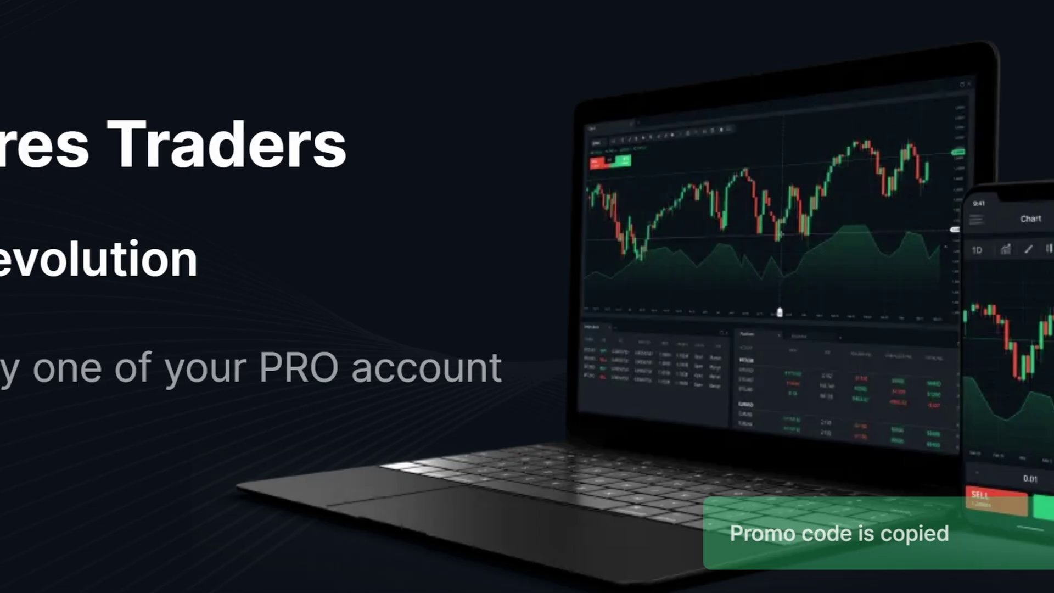
- Scroll through the comparison table down to the $50K plan's pricing card
scroll(565, 166, down, 20)
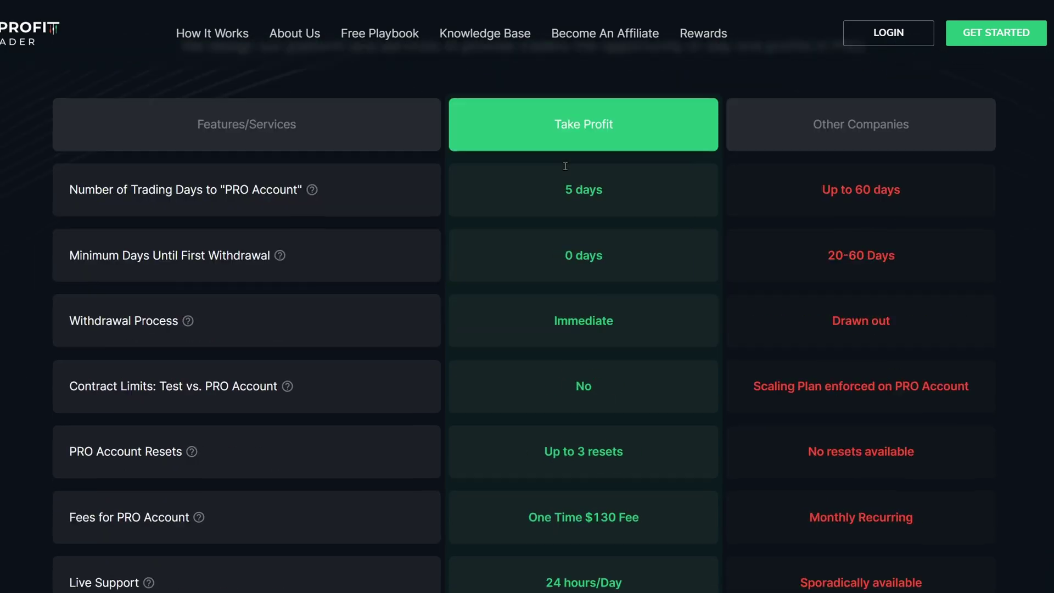
scroll(565, 166, down, 15)
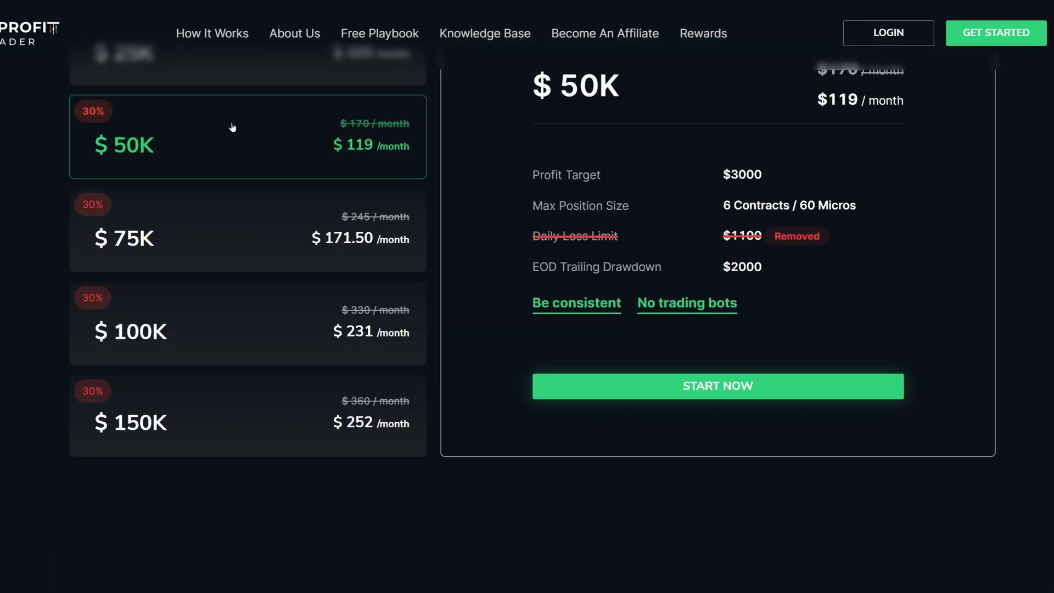
scroll(364, 306, down, 5)
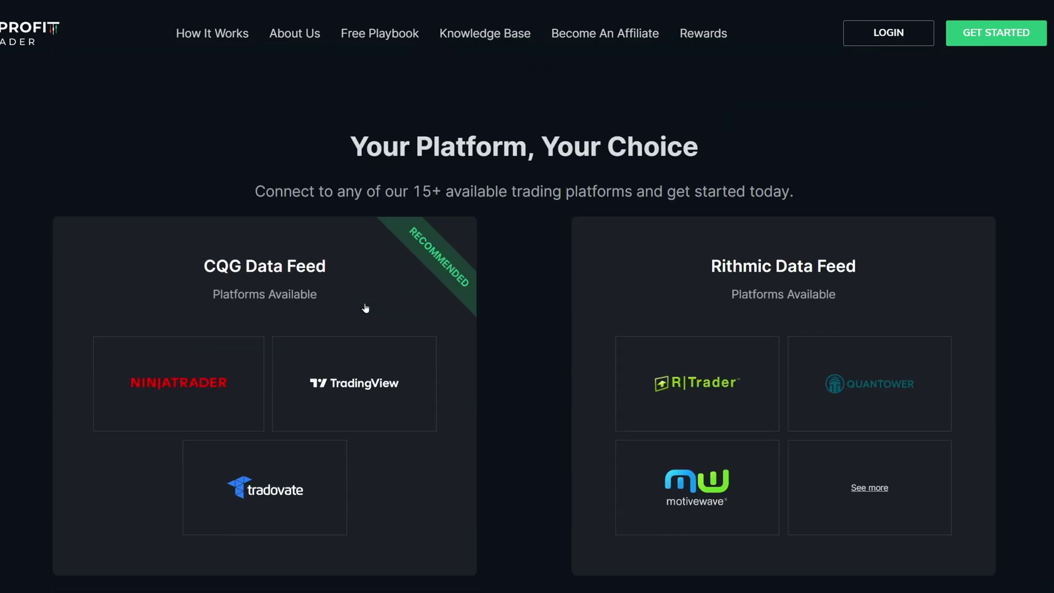
scroll(366, 308, down, 1)
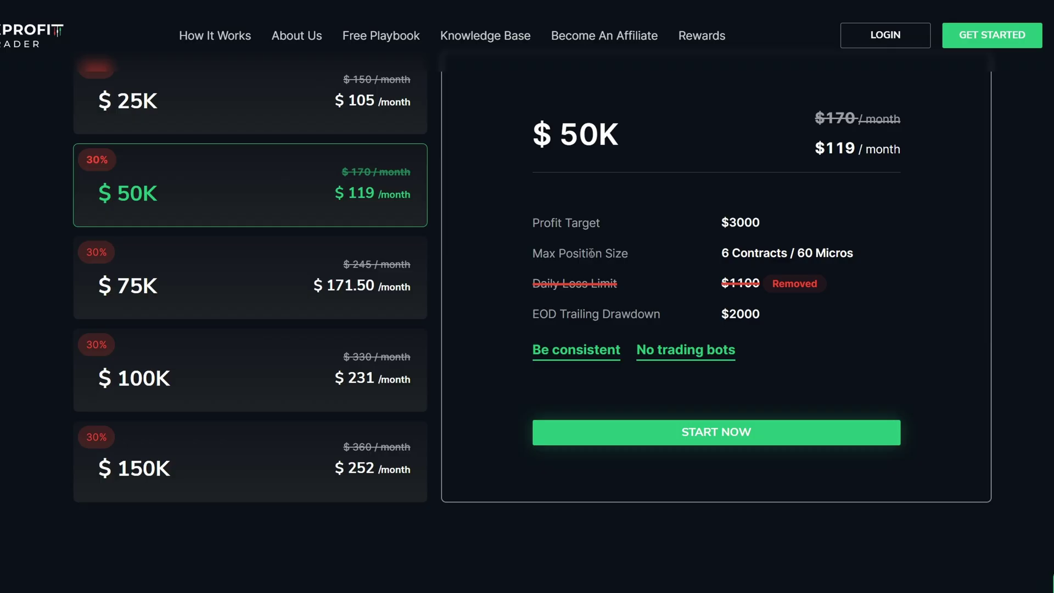
- Go to Knowledge Base > Connection Instructions > NinjaTrader 8 with Rithmic, then the Rithmic Data Feed article's download section
scroll(591, 252, up, 5)
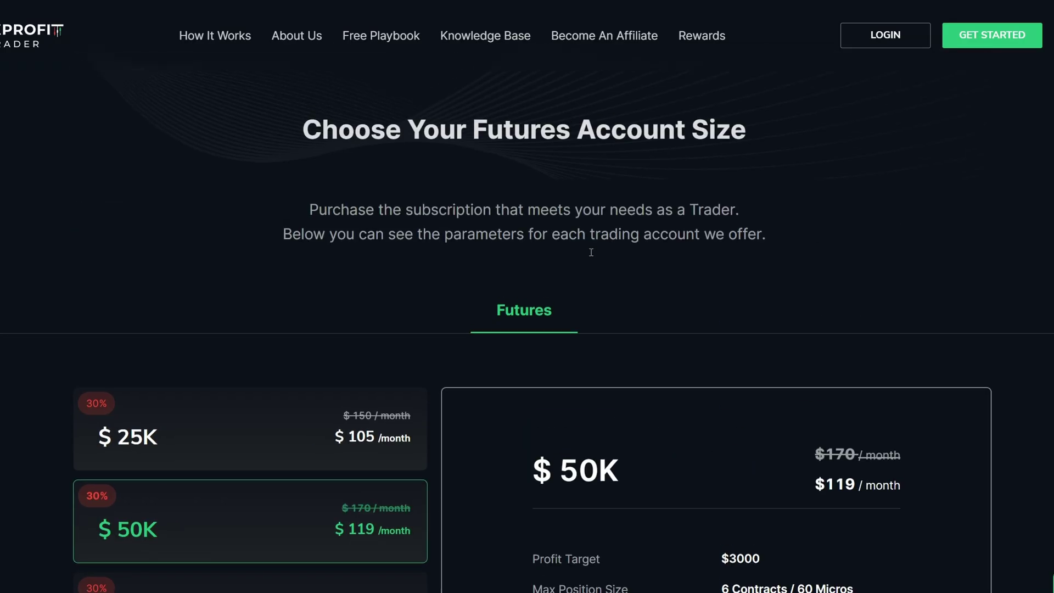
scroll(591, 252, up, 10)
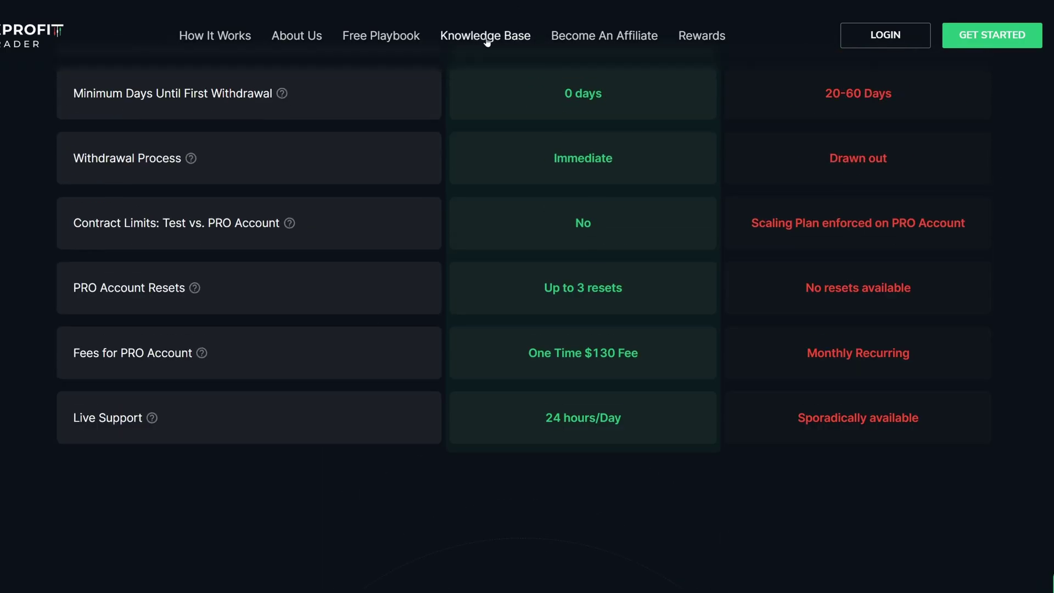
click(486, 39)
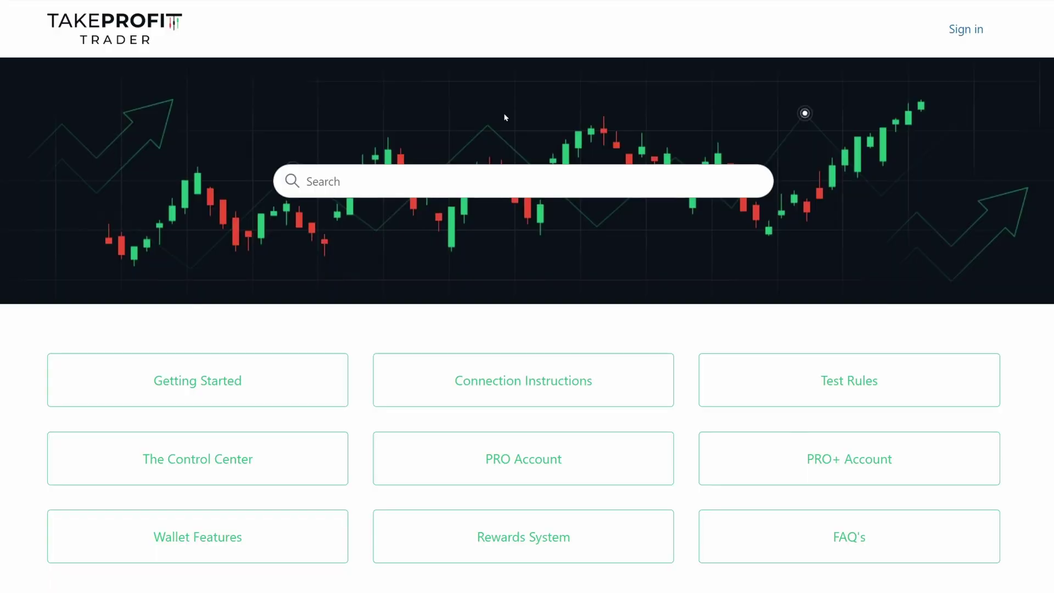
click(537, 388)
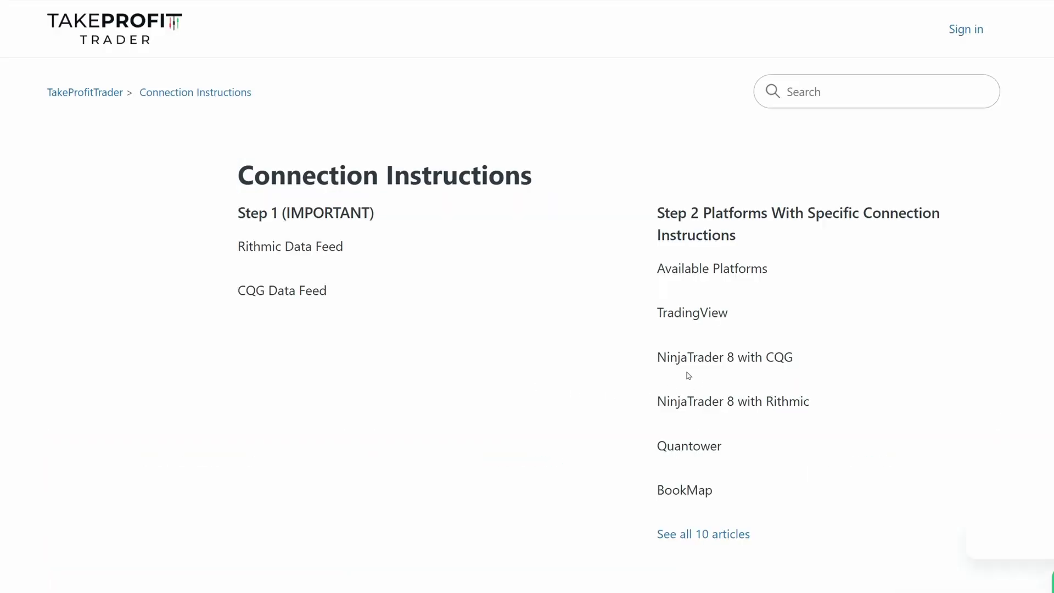
click(729, 403)
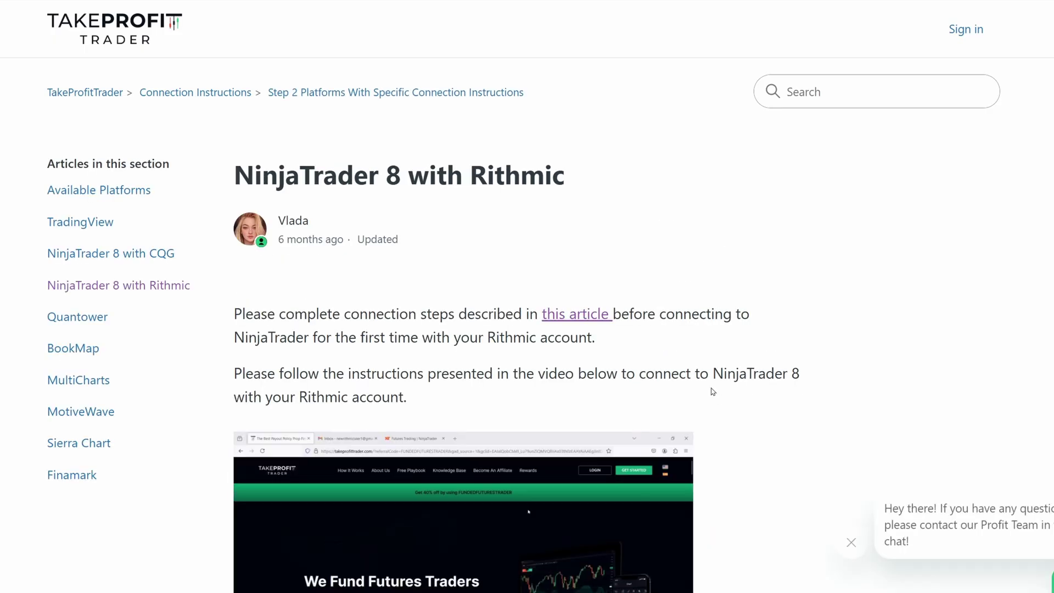
click(567, 320)
scroll(658, 366, down, 5)
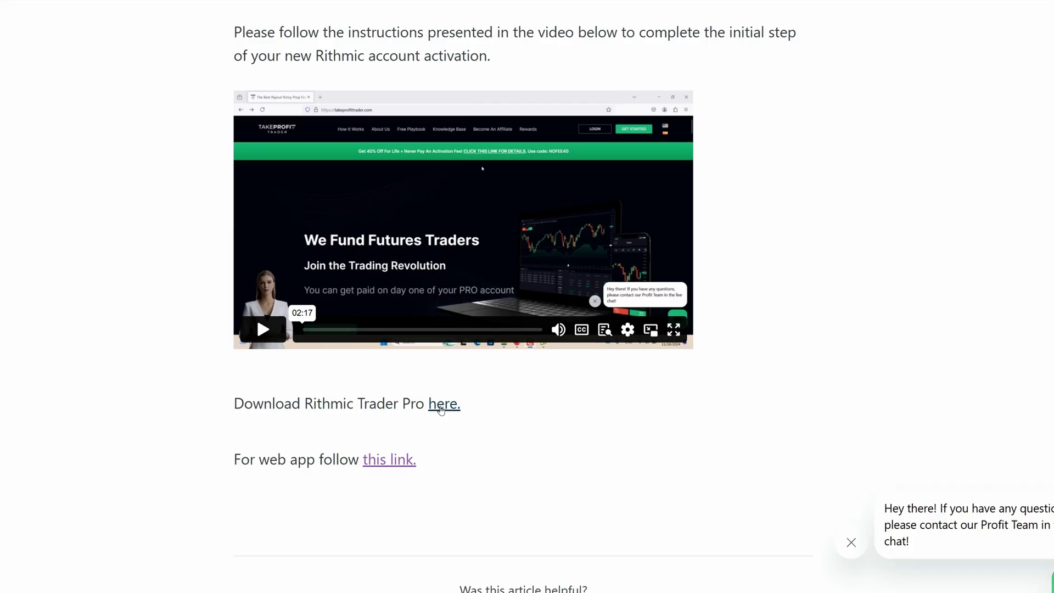
- Follow the 'here.' link to Rithmic's R|Trader Pro download page
click(441, 410)
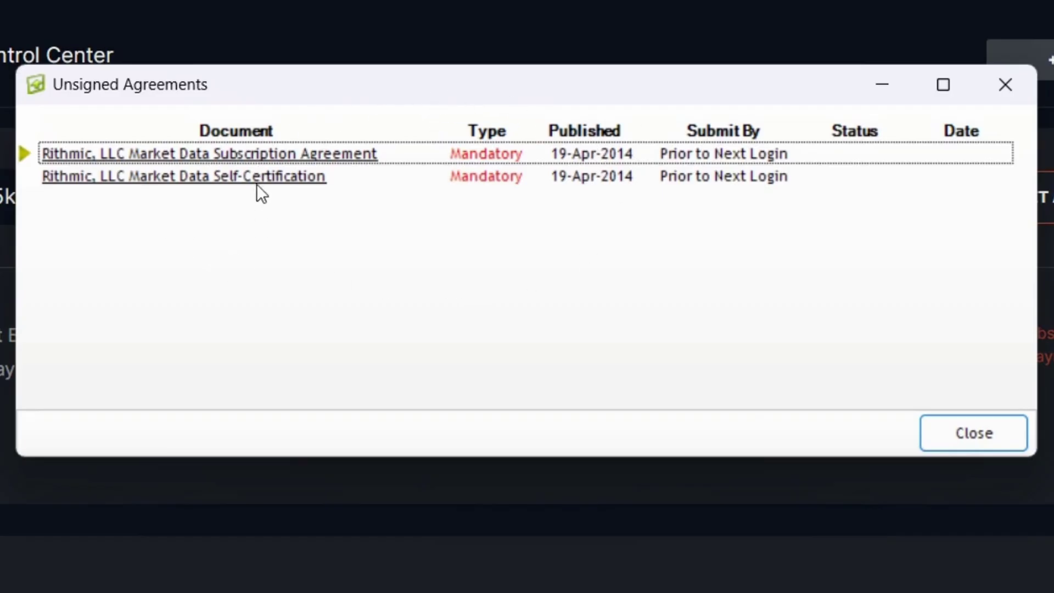
- Read through and accept the Market Data Subscription Agreement
click(256, 155)
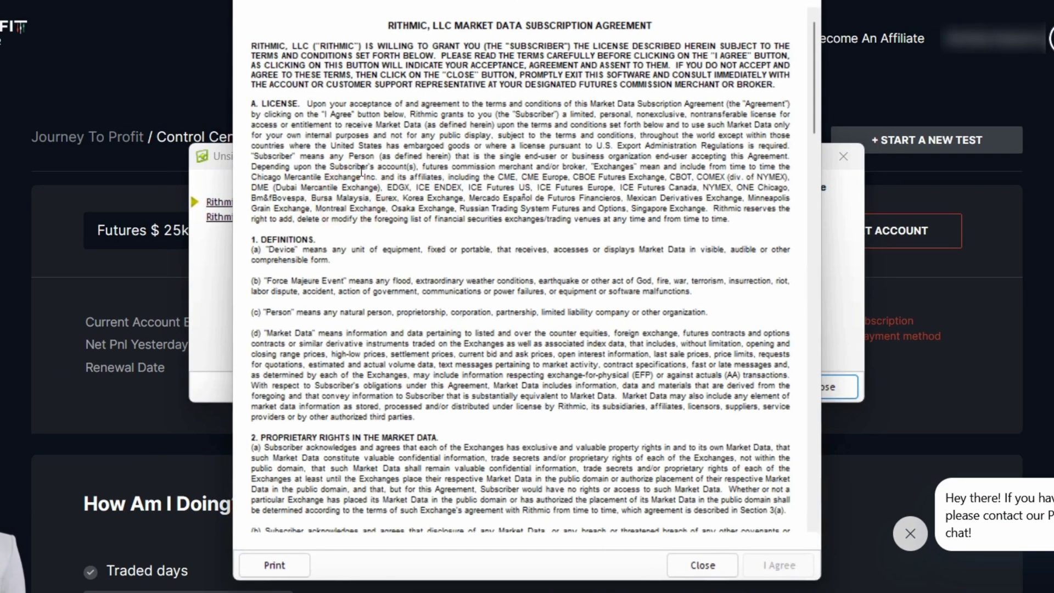
scroll(583, 69, down, 15)
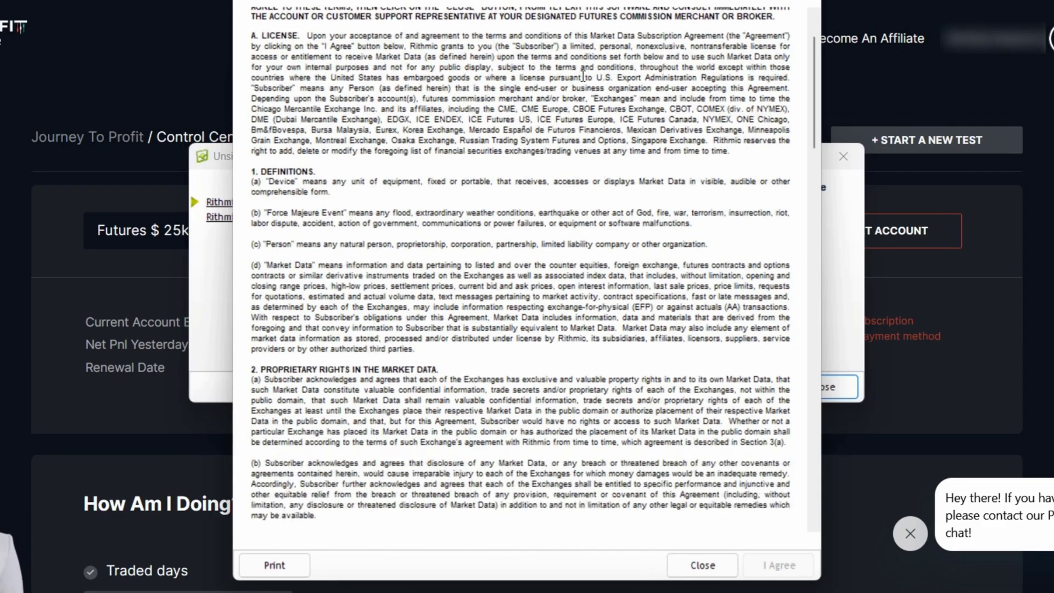
scroll(573, 149, down, 20)
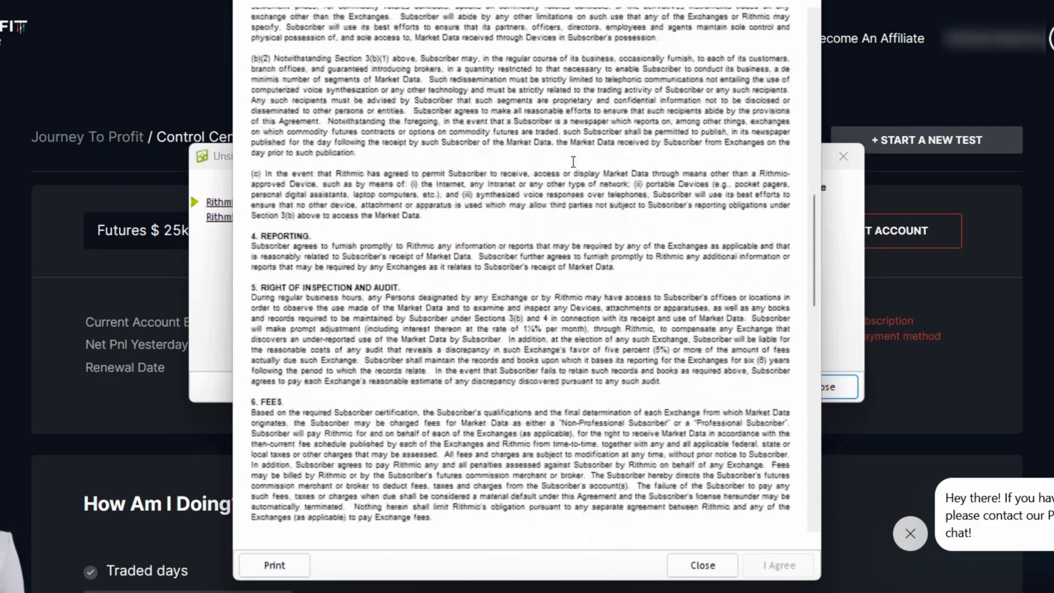
scroll(573, 170, down, 5)
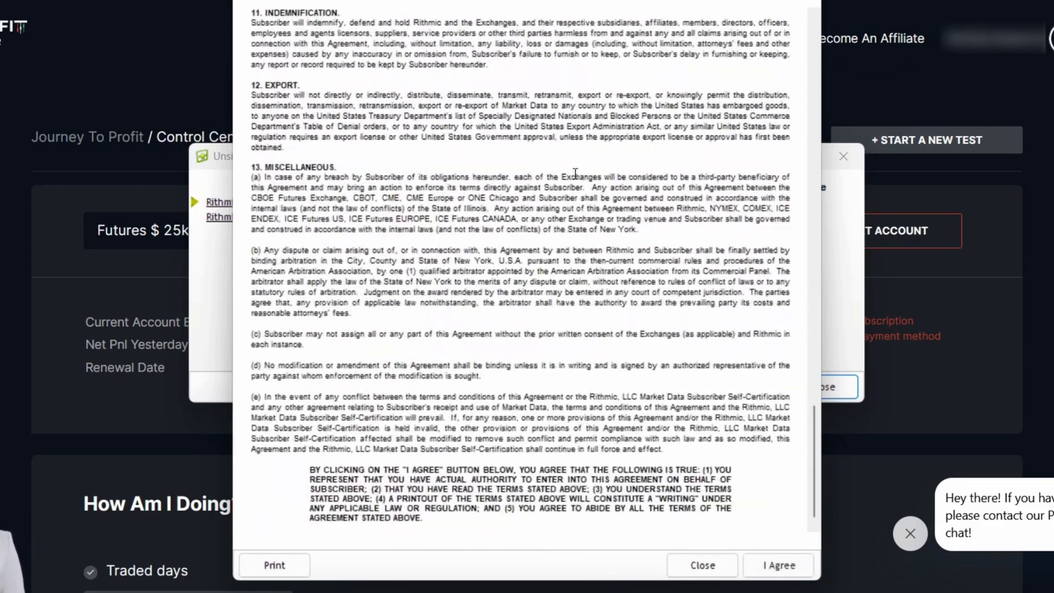
click(795, 560)
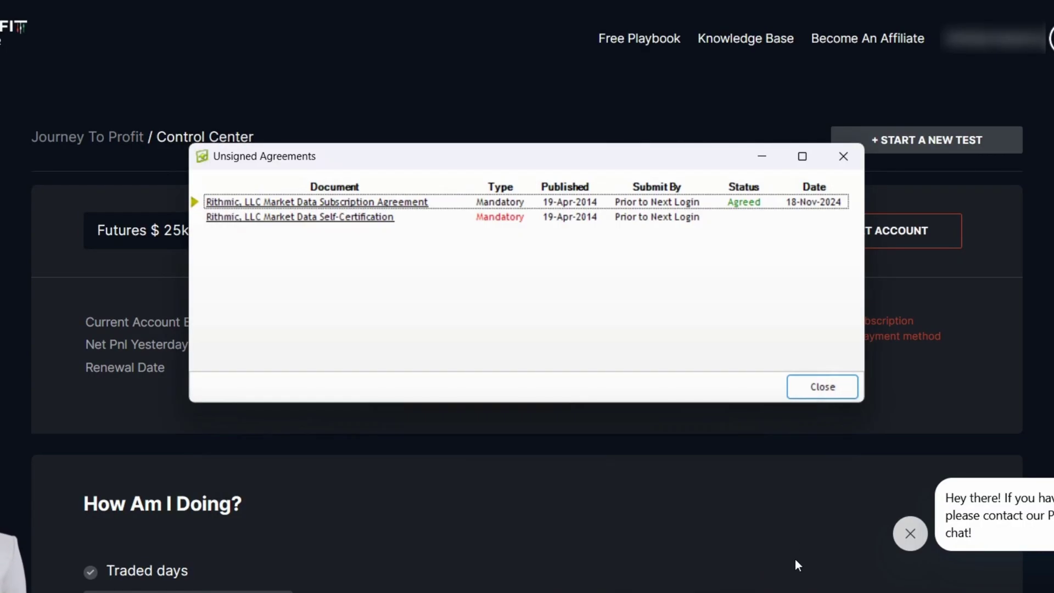
- Submit the Self-Certification as a Non-Professional subscriber and close the Unsigned Agreements list
click(328, 217)
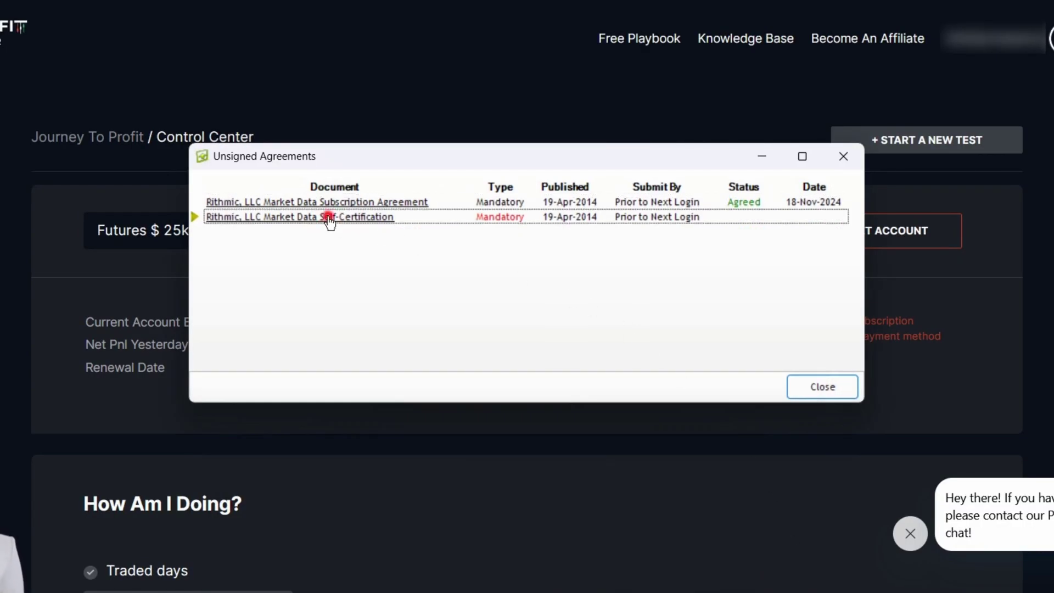
scroll(444, 175, down, 3)
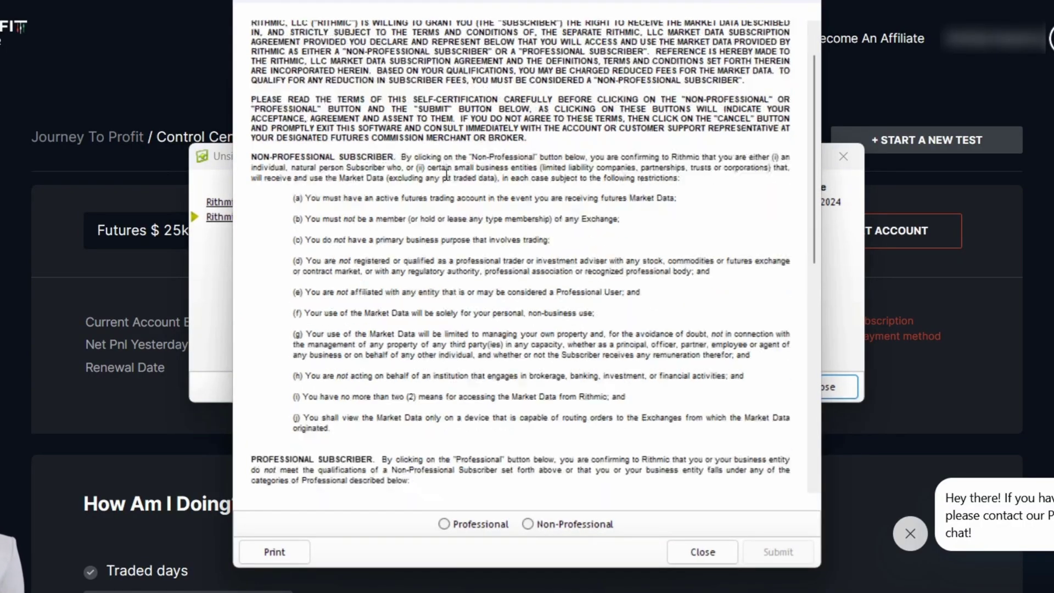
scroll(446, 174, down, 6)
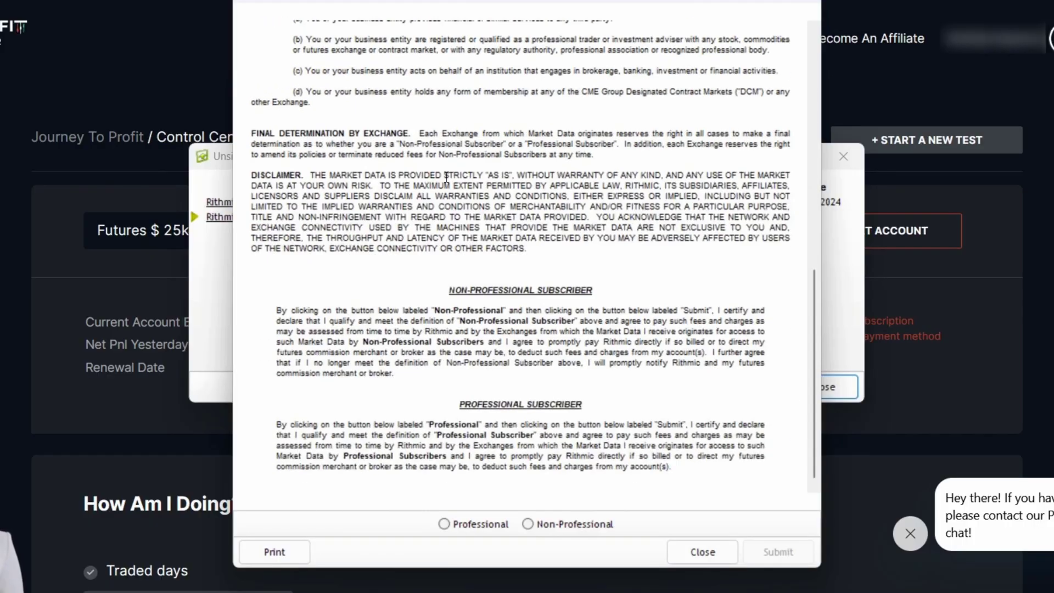
click(528, 523)
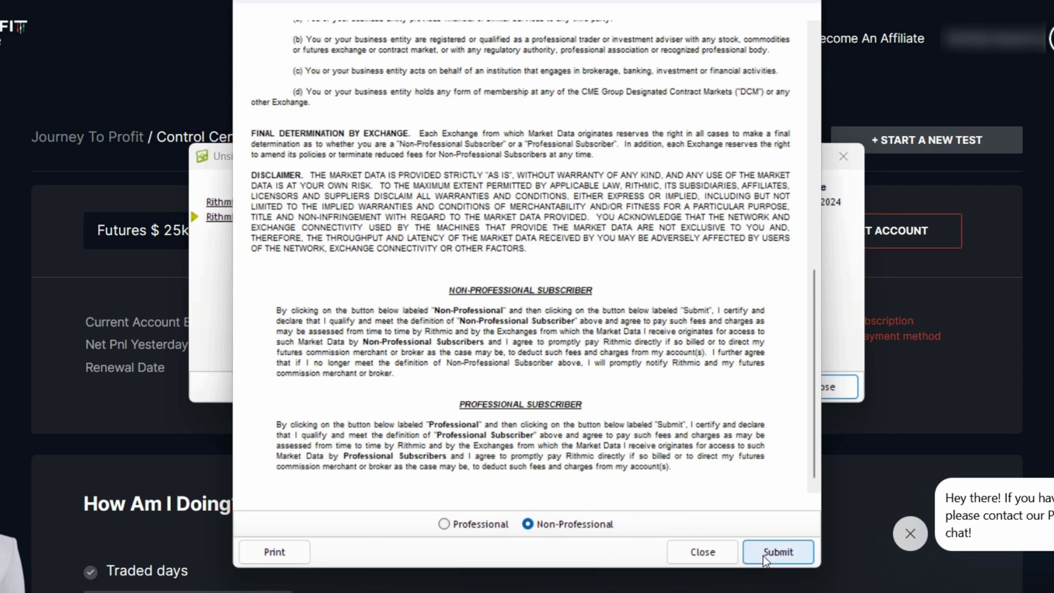
click(763, 552)
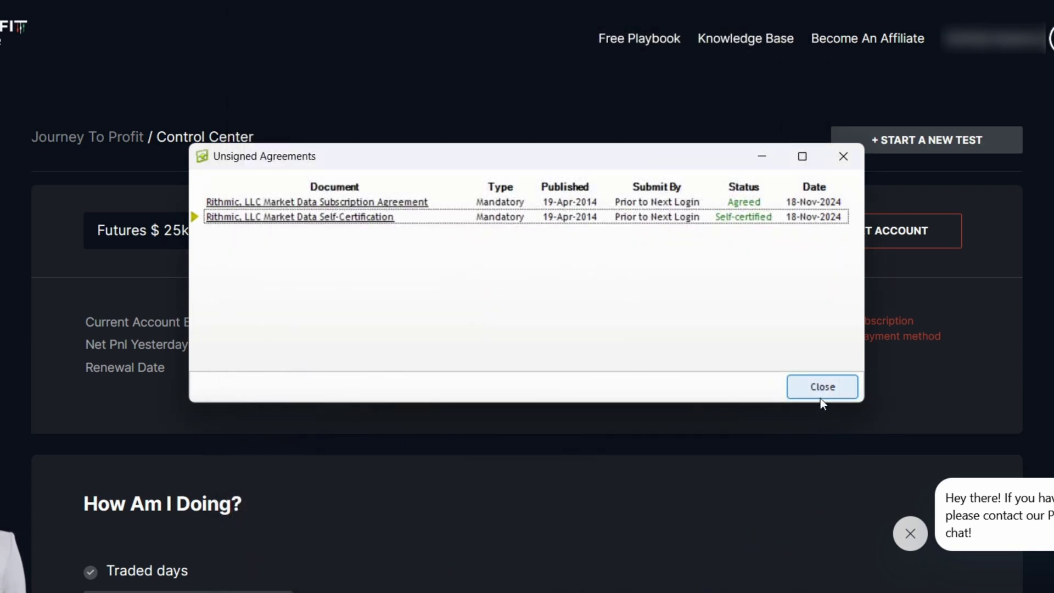
click(816, 391)
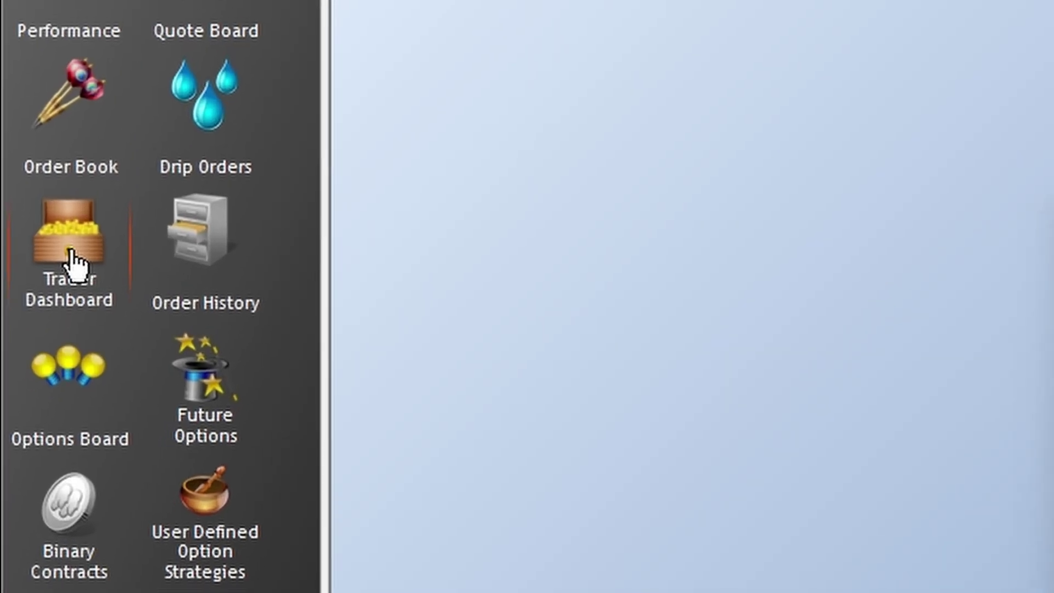
- Open the Trader Dashboard from the R|Trader Pro launch panel
click(74, 263)
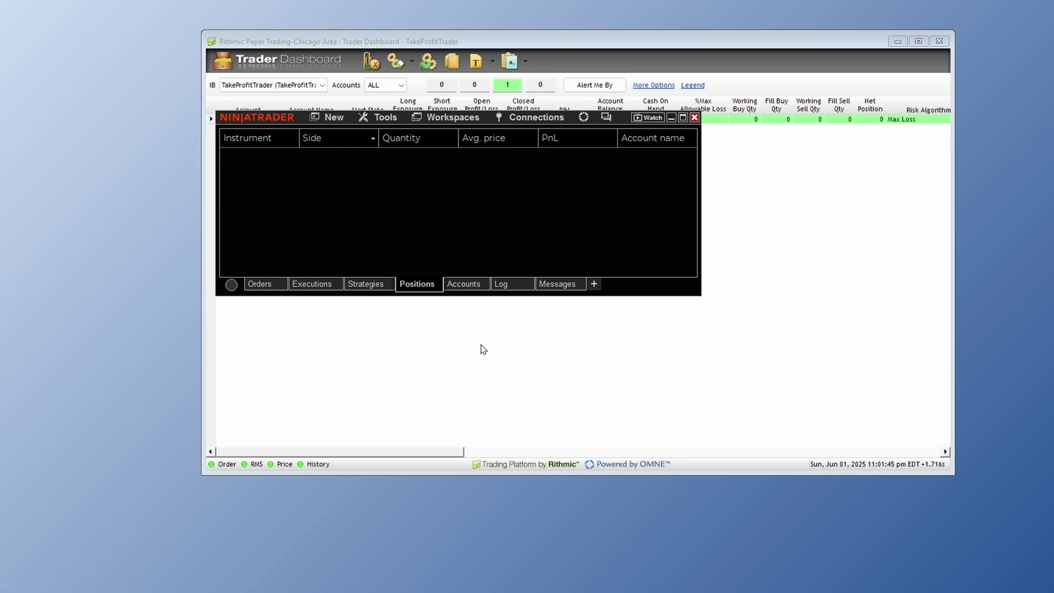
- Check the Connections list, then review Tools > Settings and cancel without changes
click(532, 121)
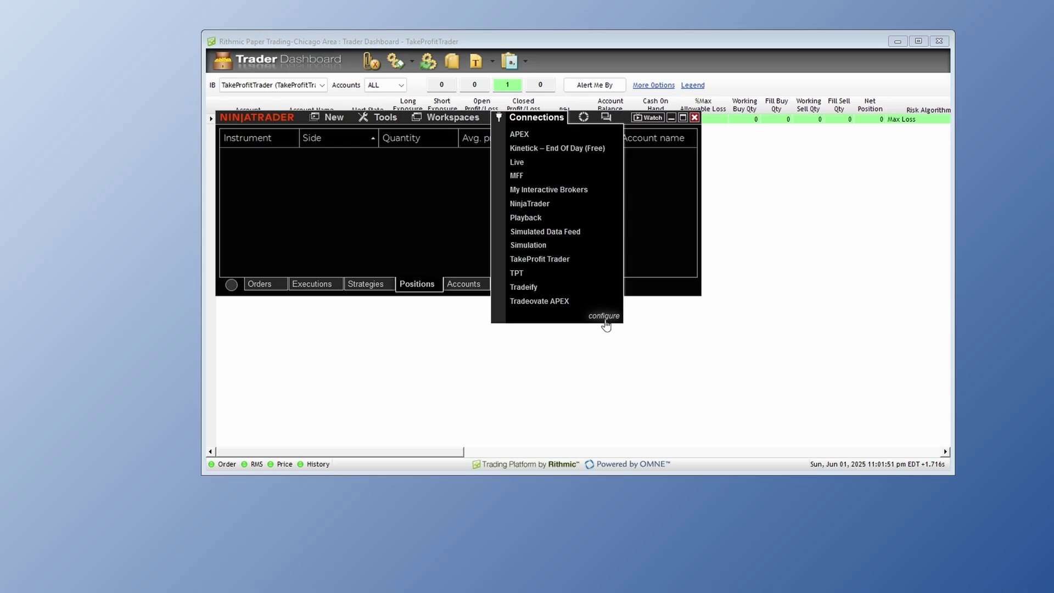
click(436, 209)
click(383, 121)
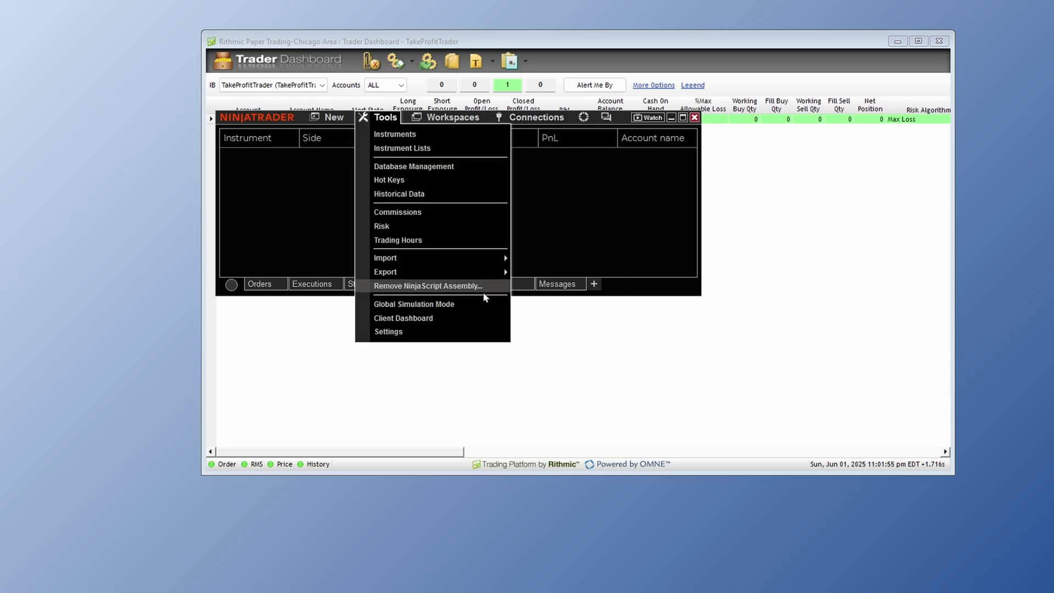
click(403, 333)
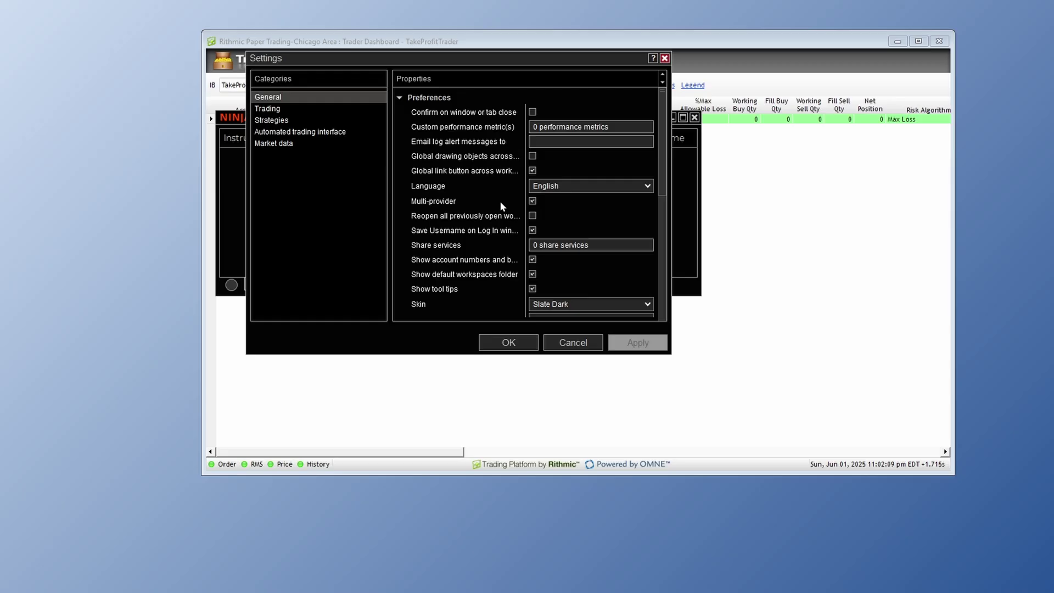
click(568, 345)
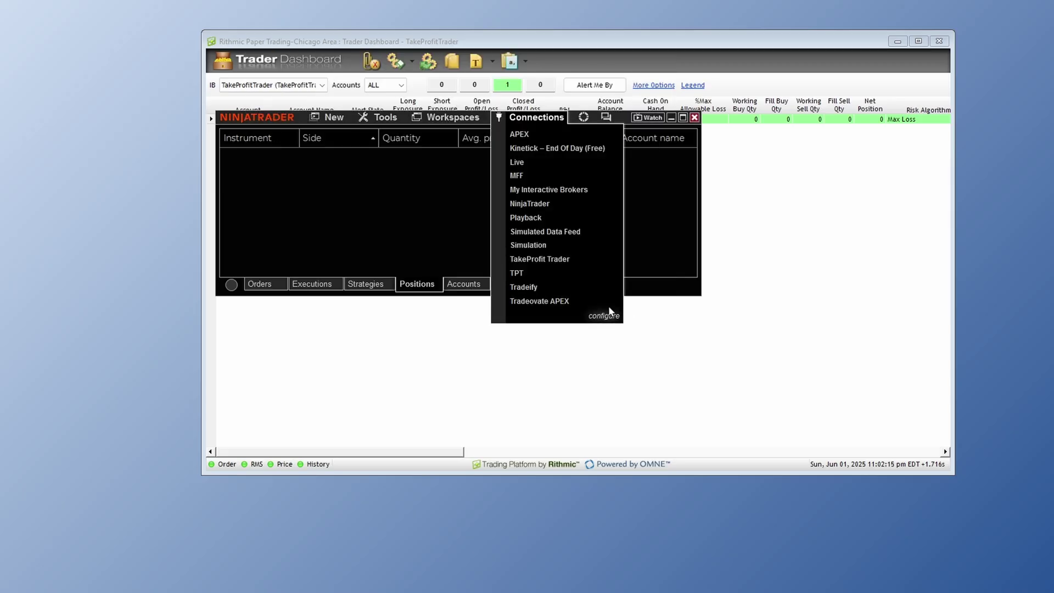
- Select the TPT connection in the configuration dialog and set its name to 'TPT'
click(605, 317)
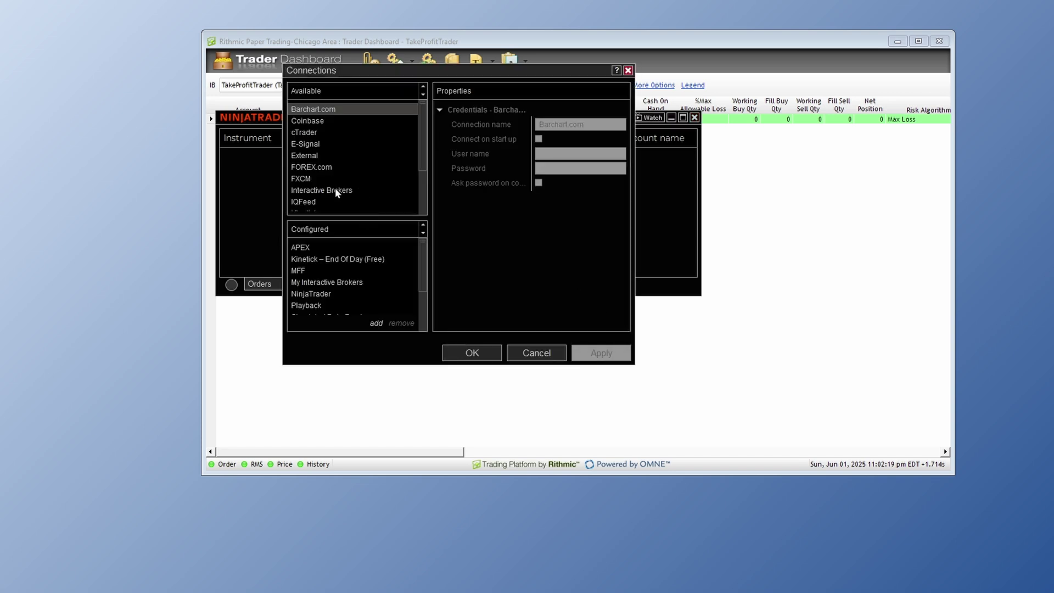
scroll(336, 188, down, 2)
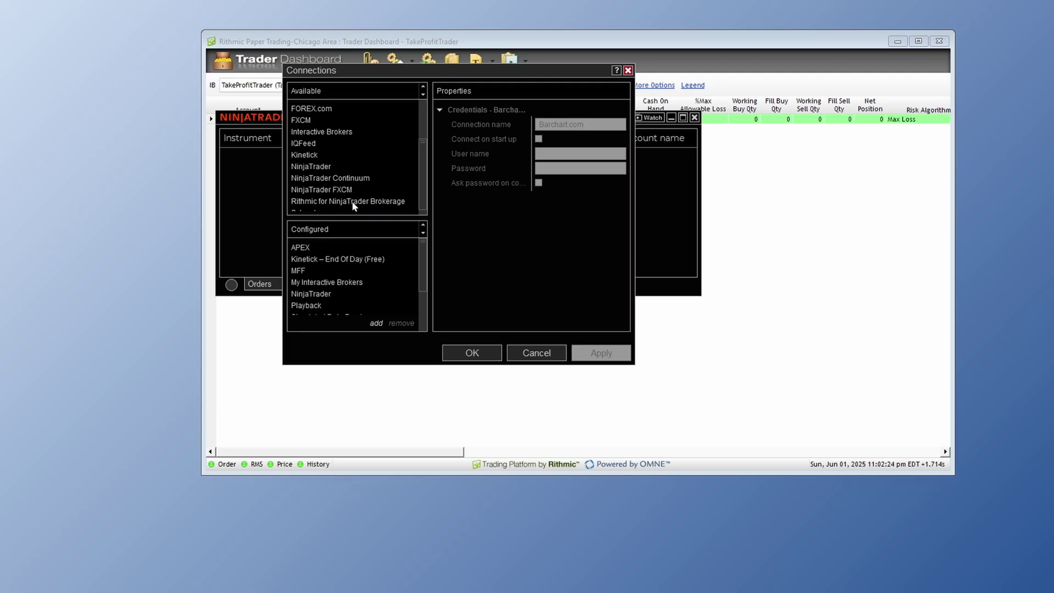
scroll(353, 288, down, 3)
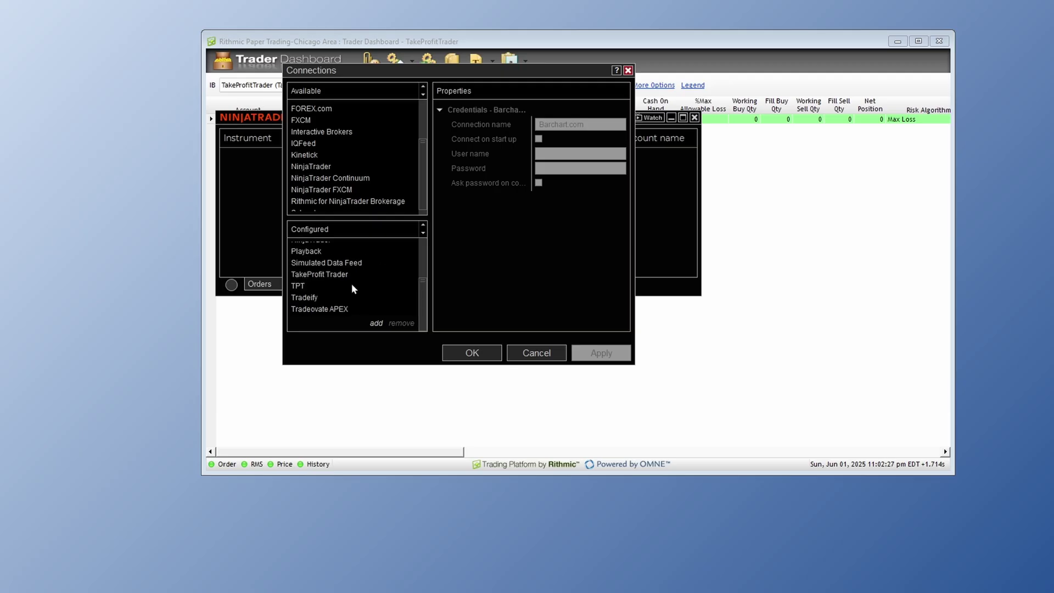
click(299, 287)
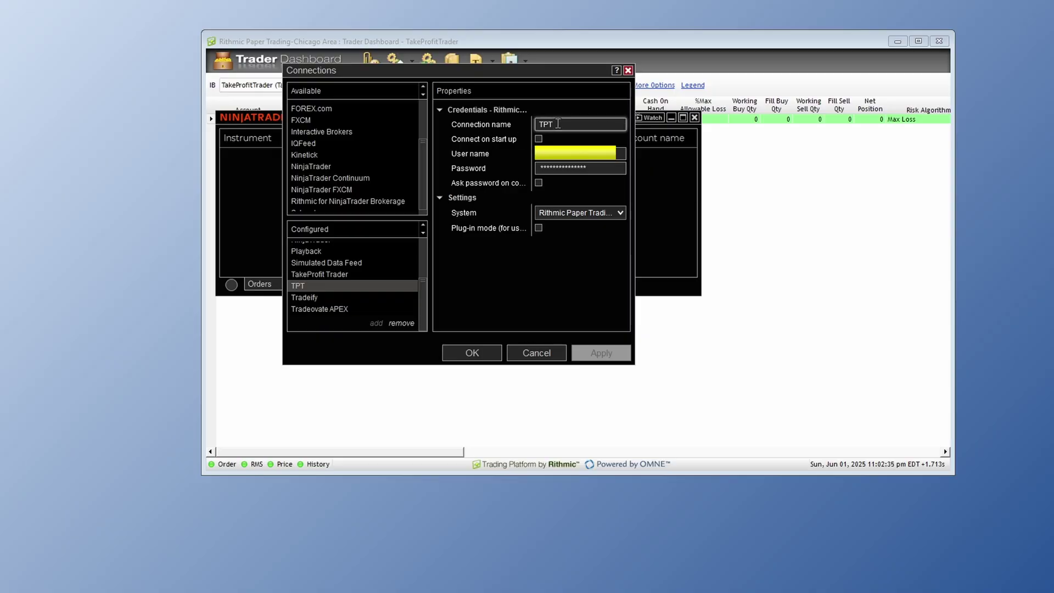
key(ctrl+a)
text(TPT)
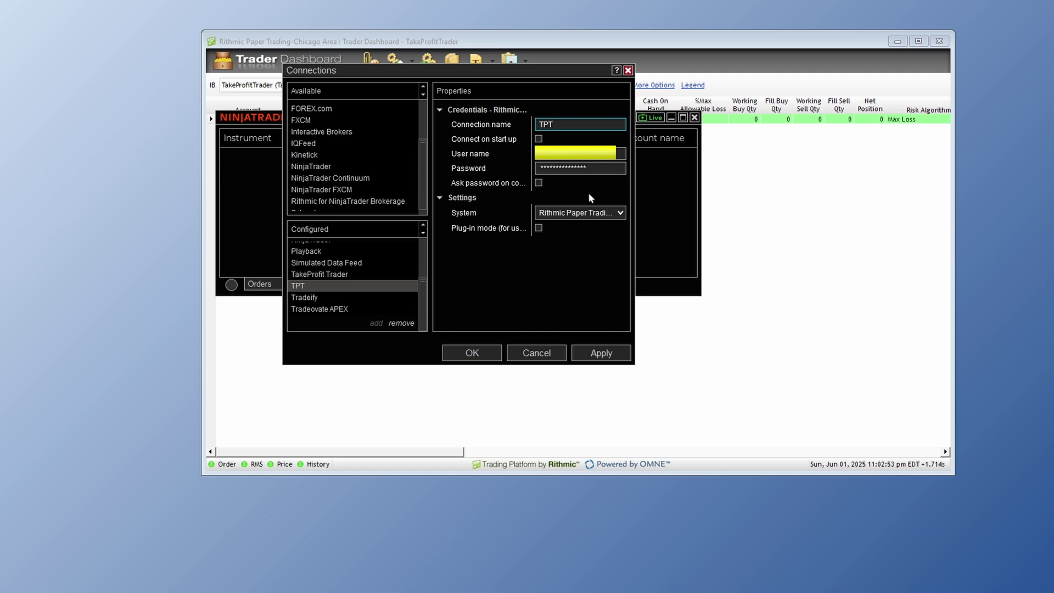
- Save the TPT connection settings and connect NinjaTrader 8 to the TPT account
click(472, 353)
click(406, 105)
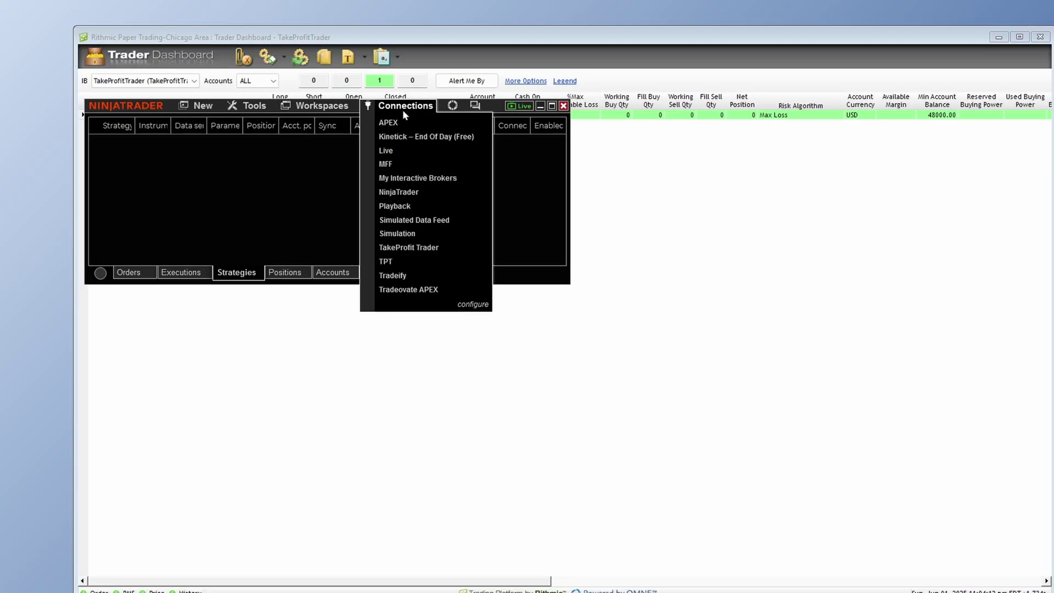
click(412, 263)
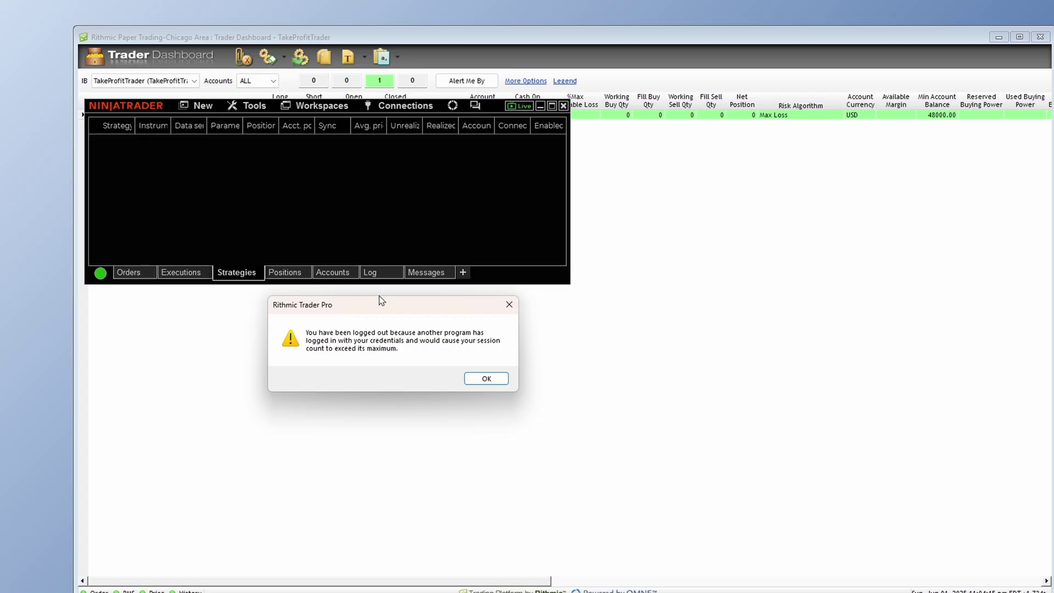
- Dismiss the R Trader Pro logout warning, leaving the Take Profit Trader $50K plan page showing
click(486, 379)
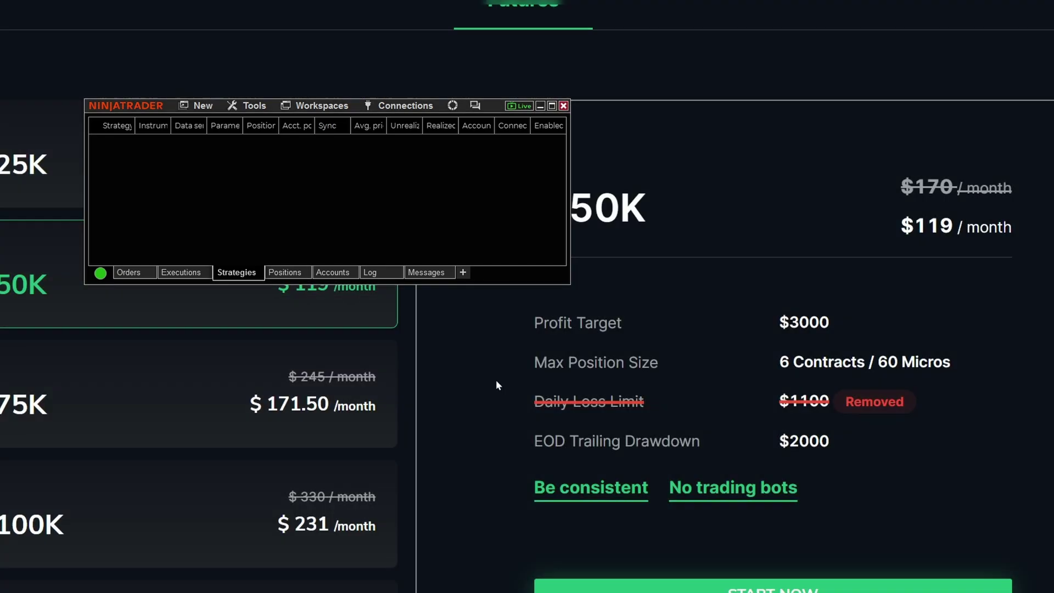